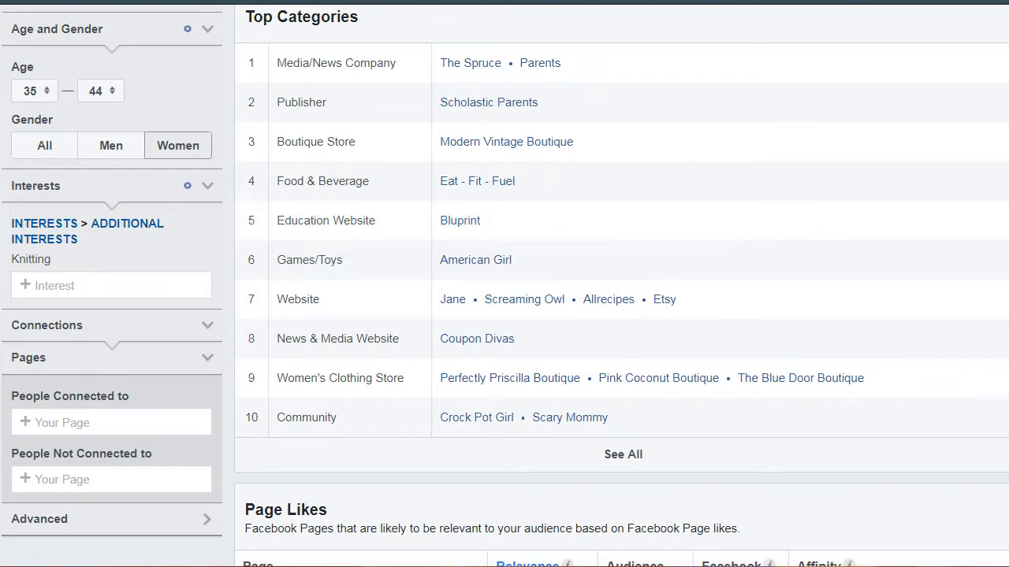
# - Scroll the Page Likes results for US women aged 35–44 interested in Knitting
pyautogui.scroll(1, 505, 284)
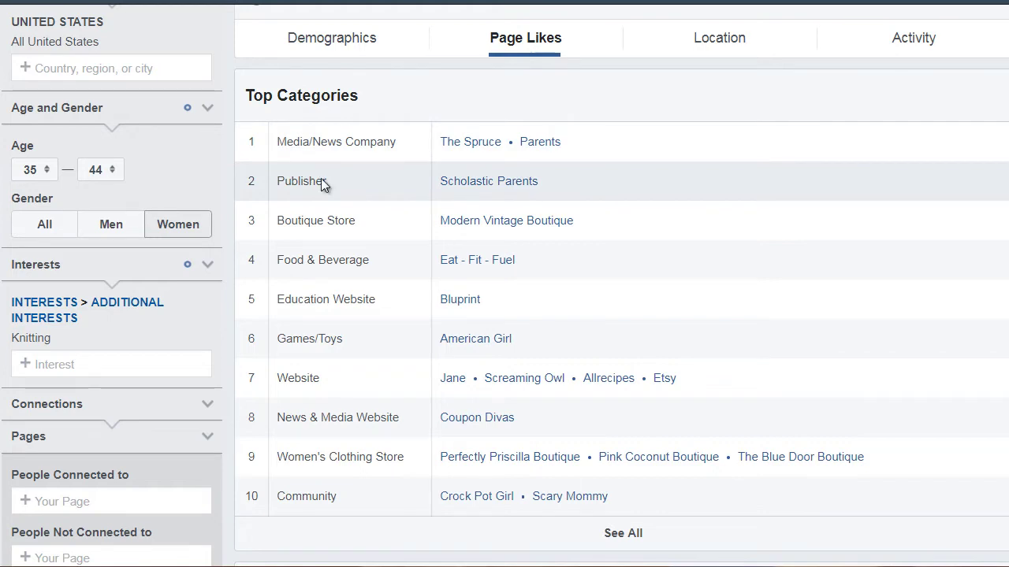
# - Review the Top Categories list from Media/News Company to Community, then switch to The Spruce's page
pyautogui.scroll(-1, 371, 181)
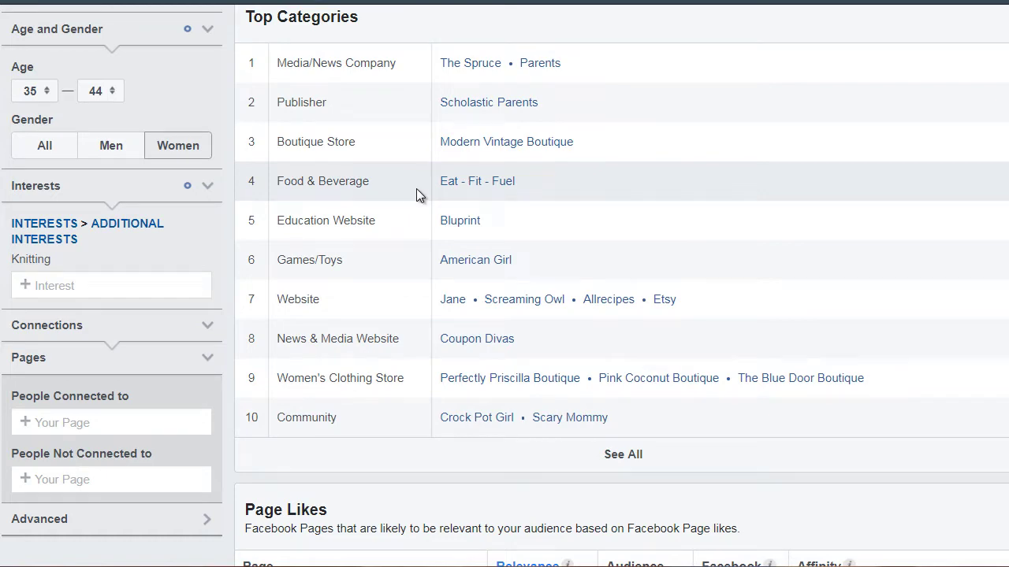
pyautogui.hotkey('ctrl', 'Tab')
pyautogui.scroll(3, 418, 196)
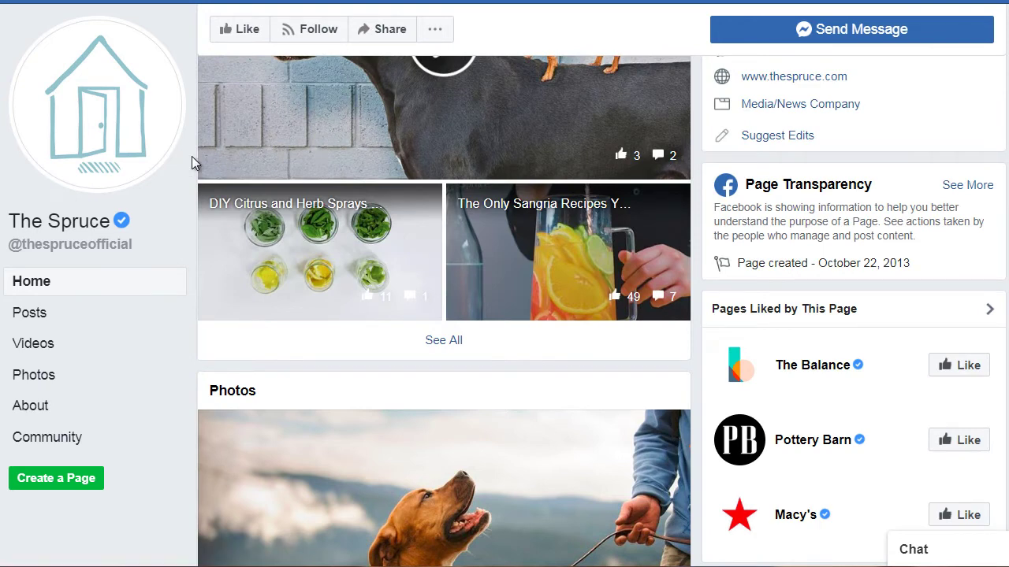
pyautogui.scroll(3, 192, 157)
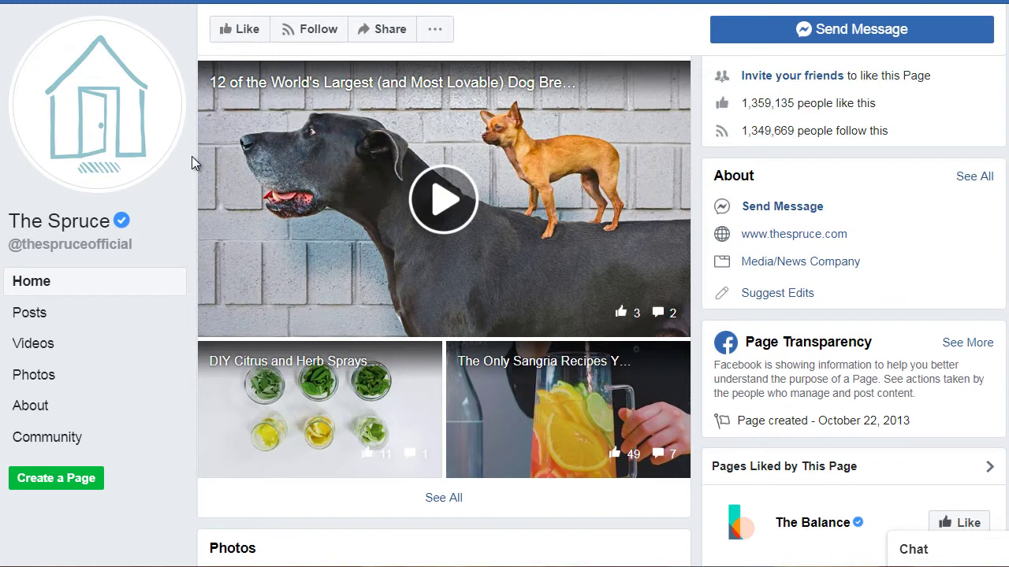
pyautogui.scroll(1, 273, 184)
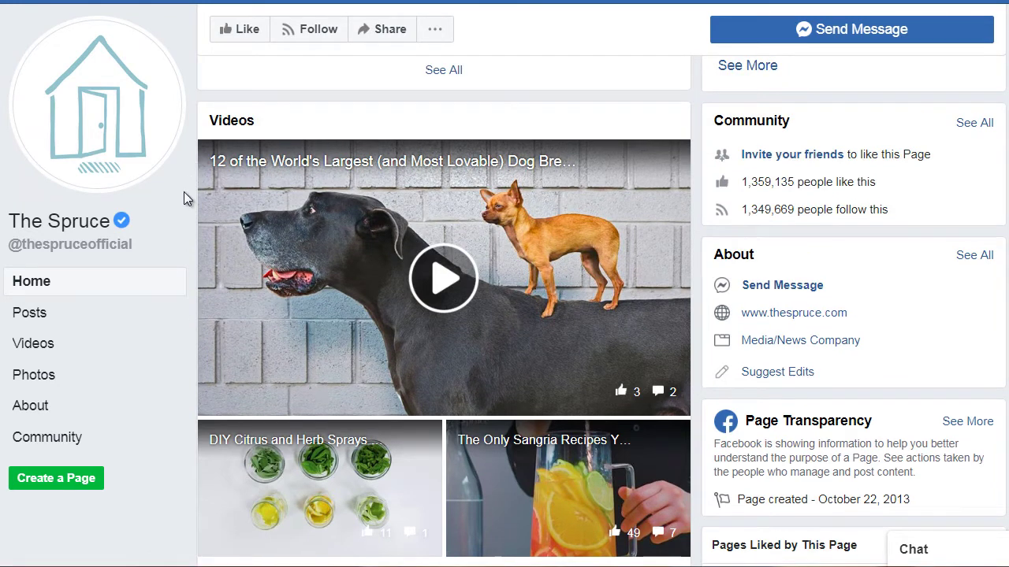
pyautogui.scroll(1, 184, 198)
pyautogui.scroll(1, 185, 175)
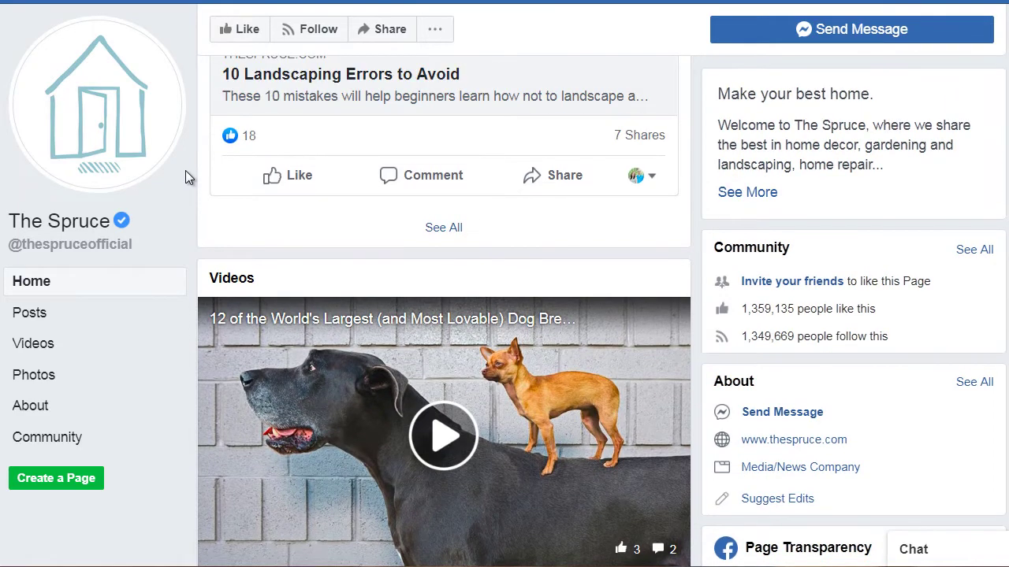
pyautogui.scroll(2, 186, 181)
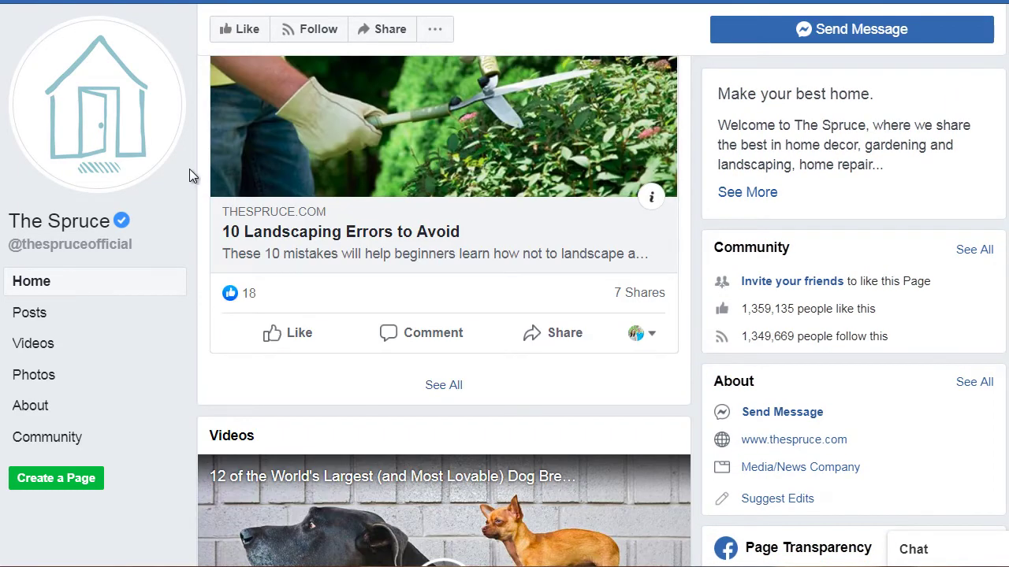
pyautogui.scroll(1, 190, 167)
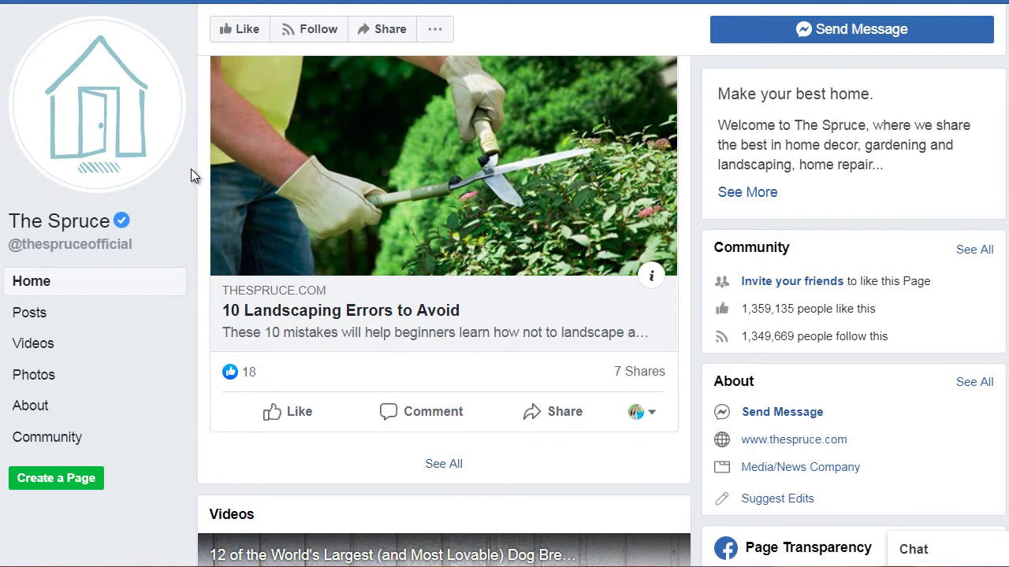
pyautogui.scroll(1, 197, 177)
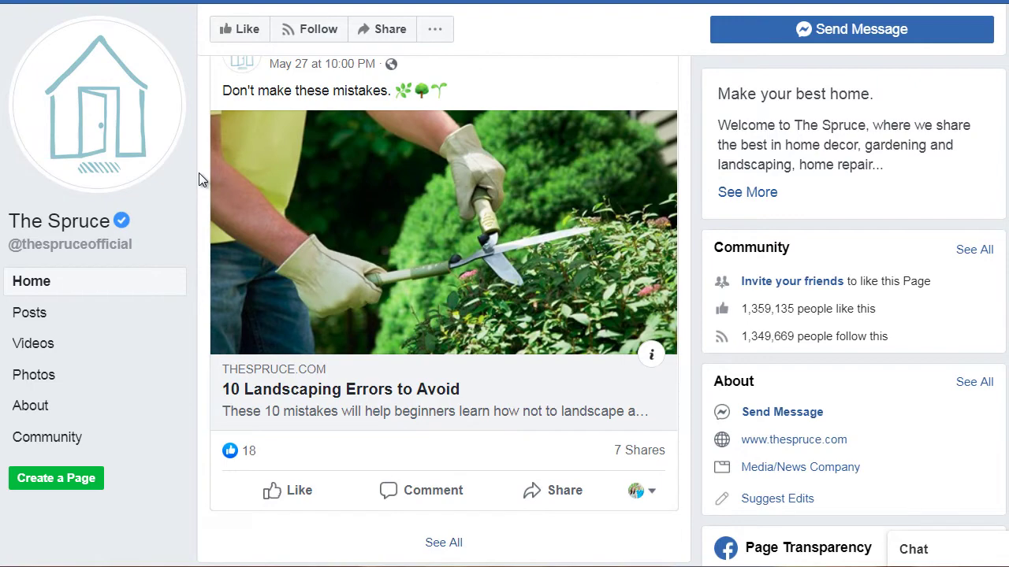
pyautogui.scroll(-3, 189, 182)
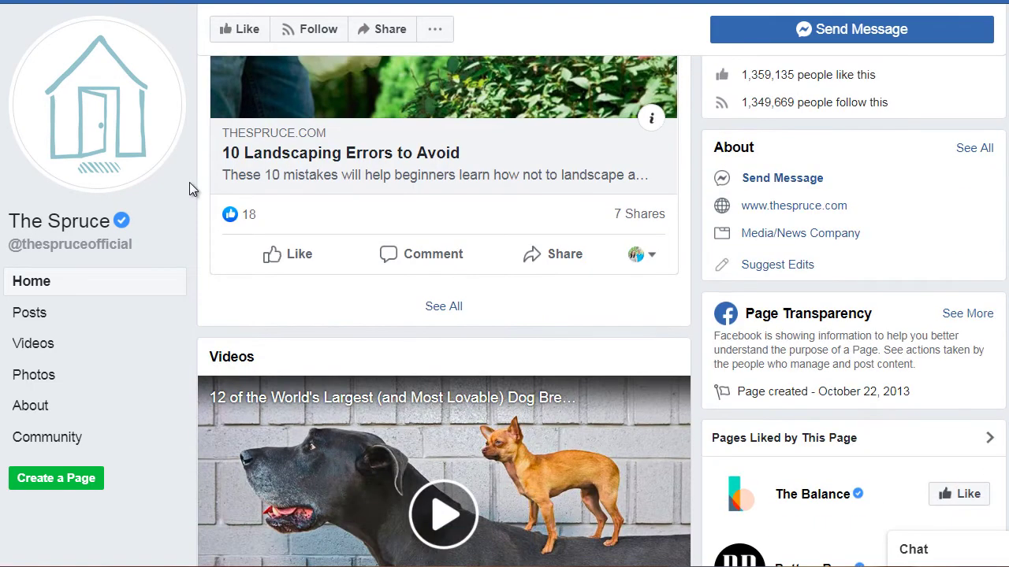
pyautogui.scroll(-5, 189, 182)
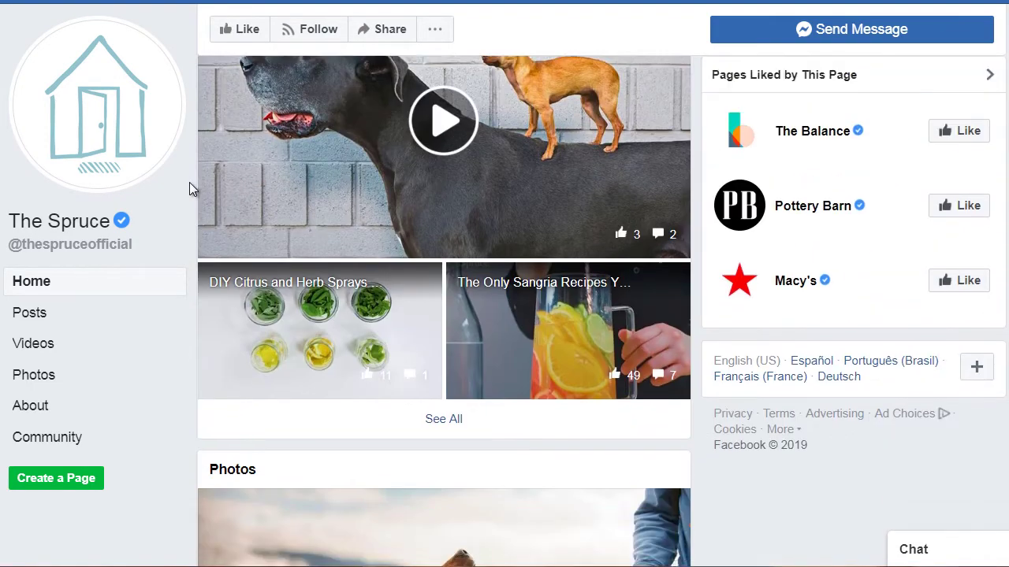
pyautogui.scroll(-1, 190, 189)
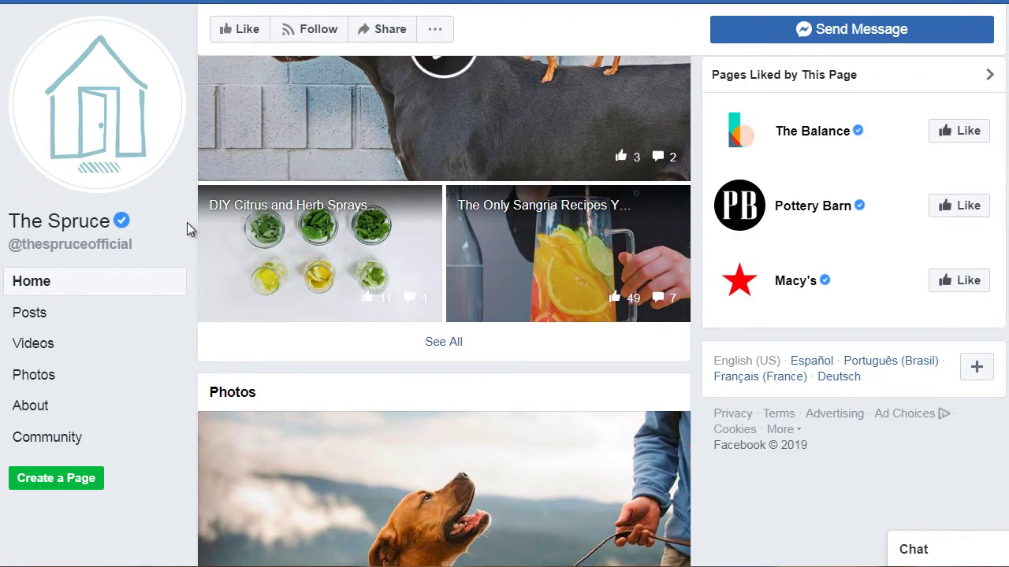
pyautogui.scroll(2, 187, 222)
pyautogui.scroll(-1, 281, 229)
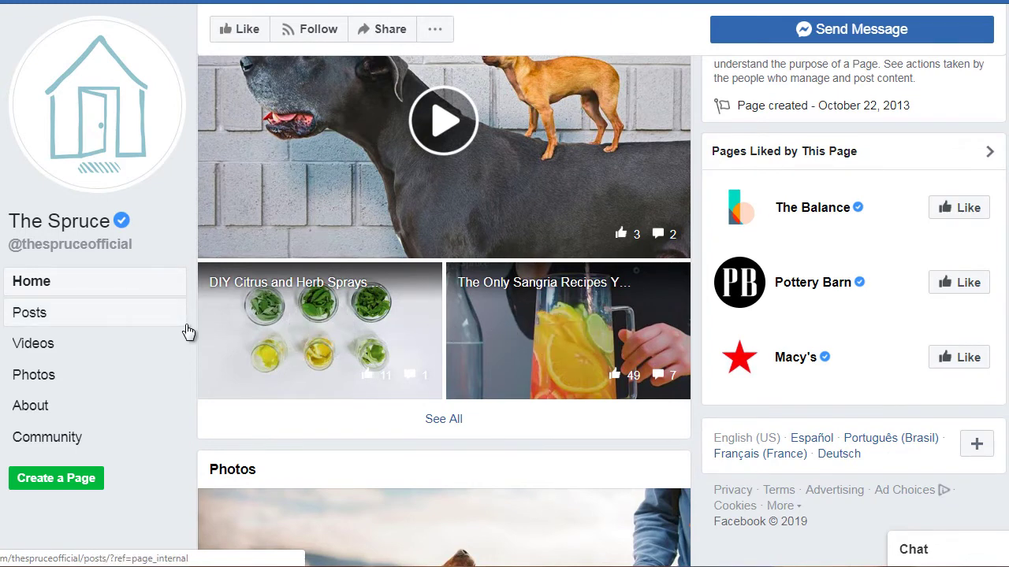
pyautogui.scroll(-2, 187, 331)
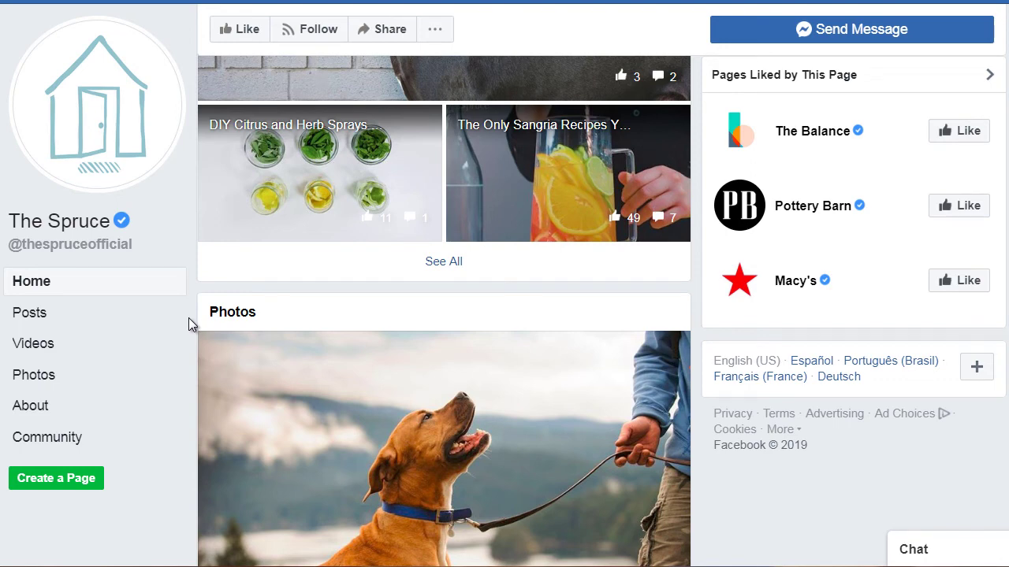
pyautogui.scroll(-3, 189, 318)
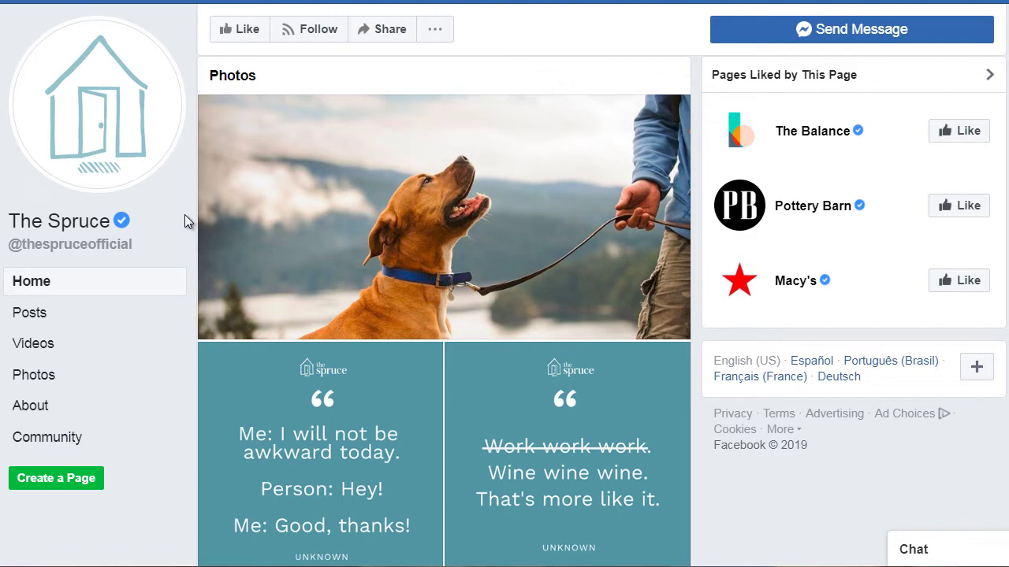
# - Scroll down The Spruce's page past the Photos preview to its Posts
pyautogui.scroll(-3, 184, 214)
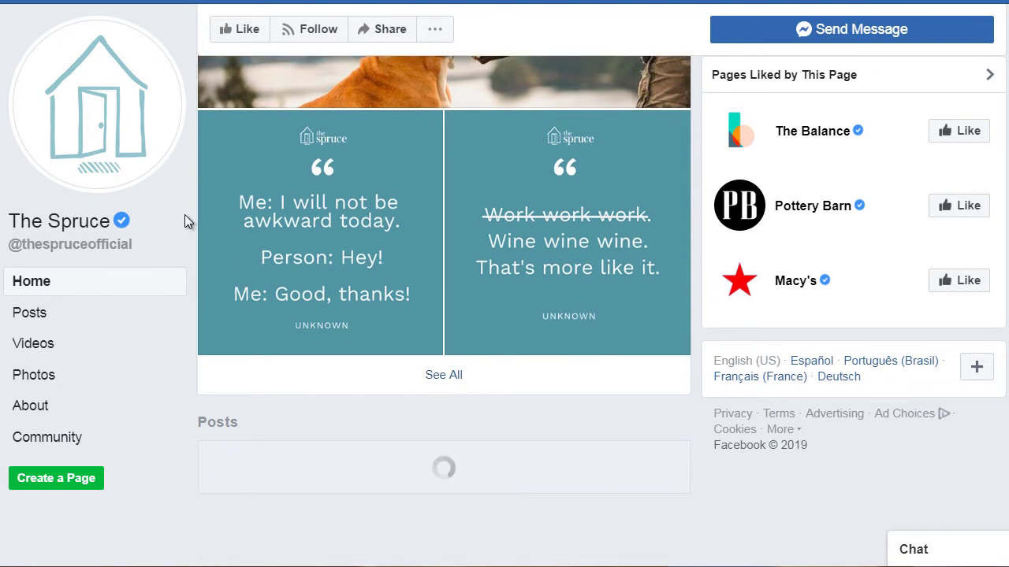
pyautogui.scroll(-3, 185, 221)
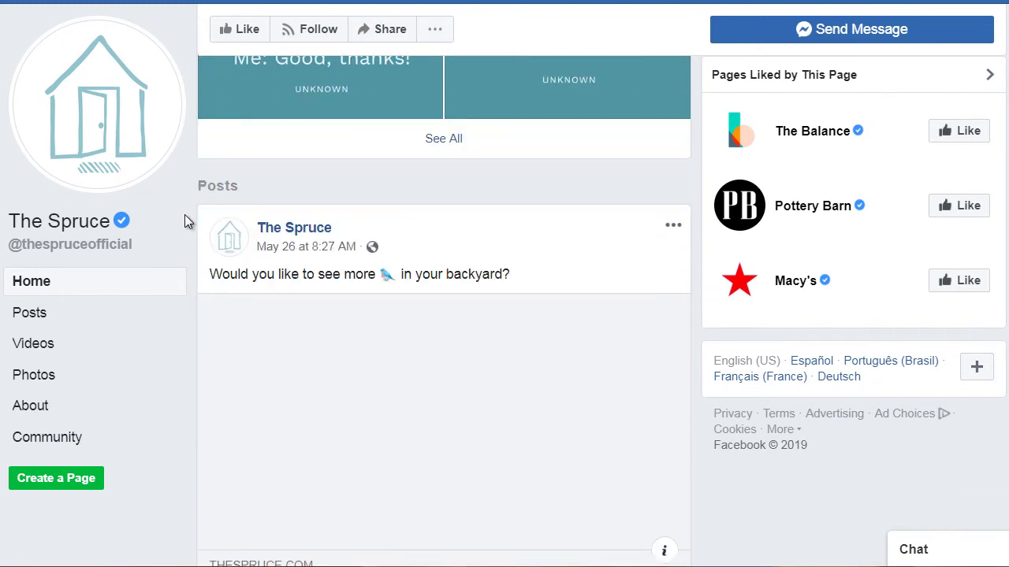
pyautogui.click(34, 378)
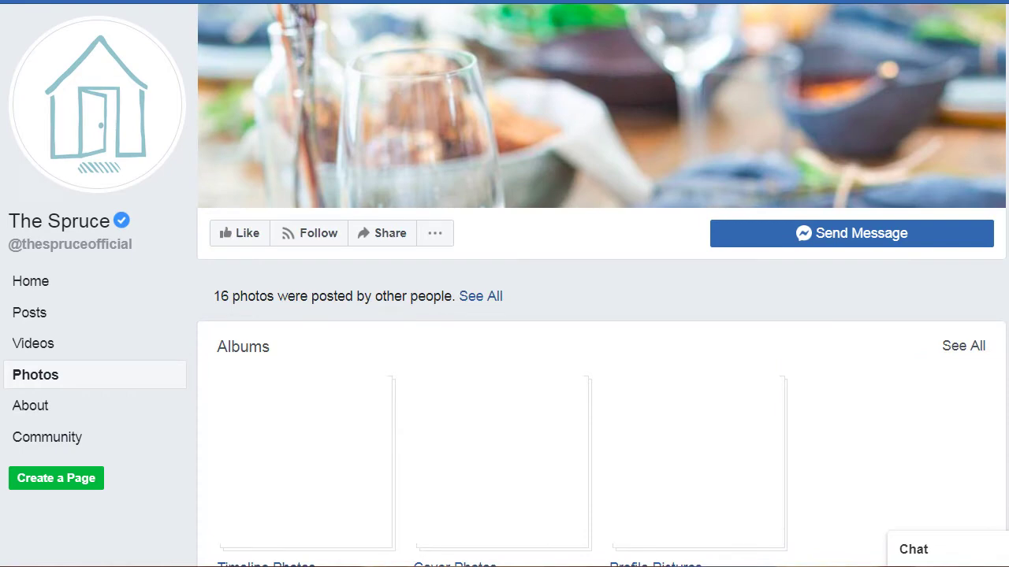
pyautogui.scroll(-3, 479, 334)
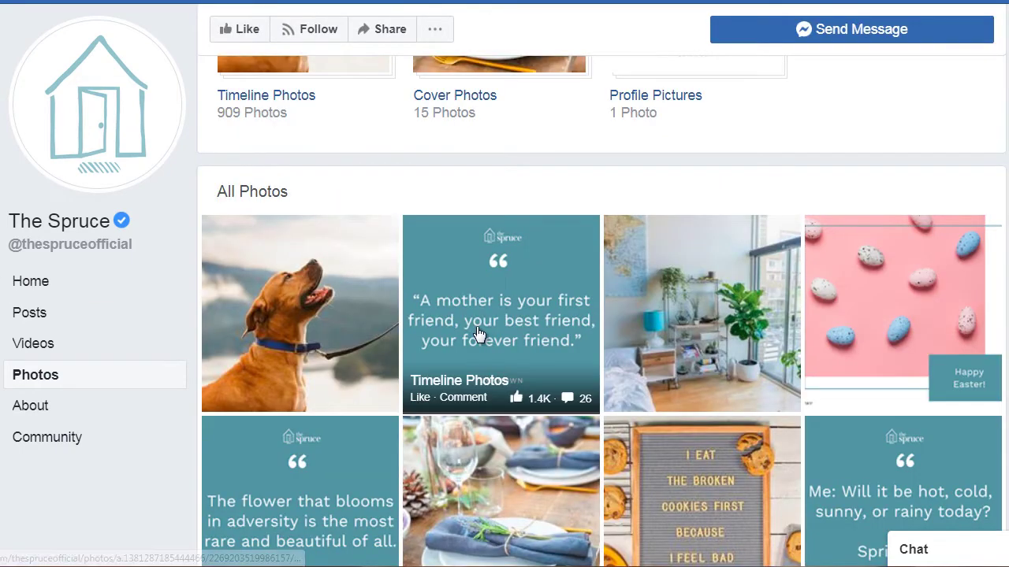
pyautogui.scroll(-3, 659, 309)
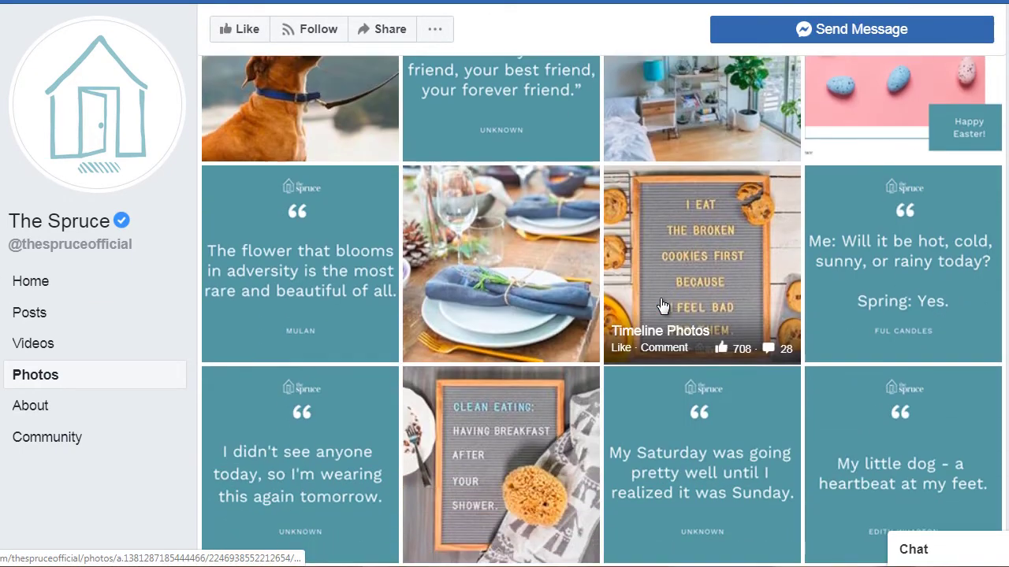
pyautogui.scroll(-1, 666, 339)
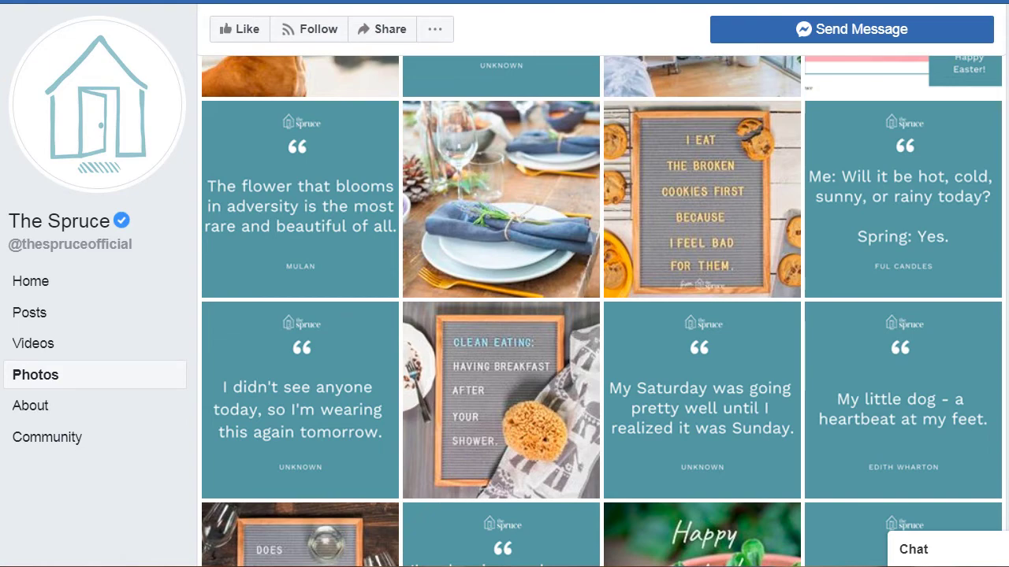
pyautogui.scroll(-6, 602, 311)
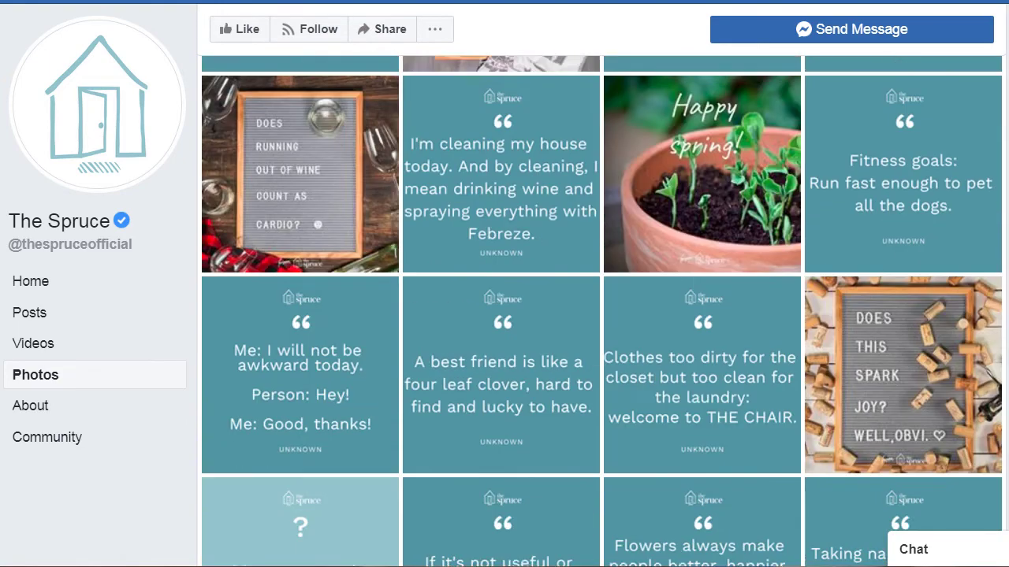
pyautogui.scroll(-10, 602, 311)
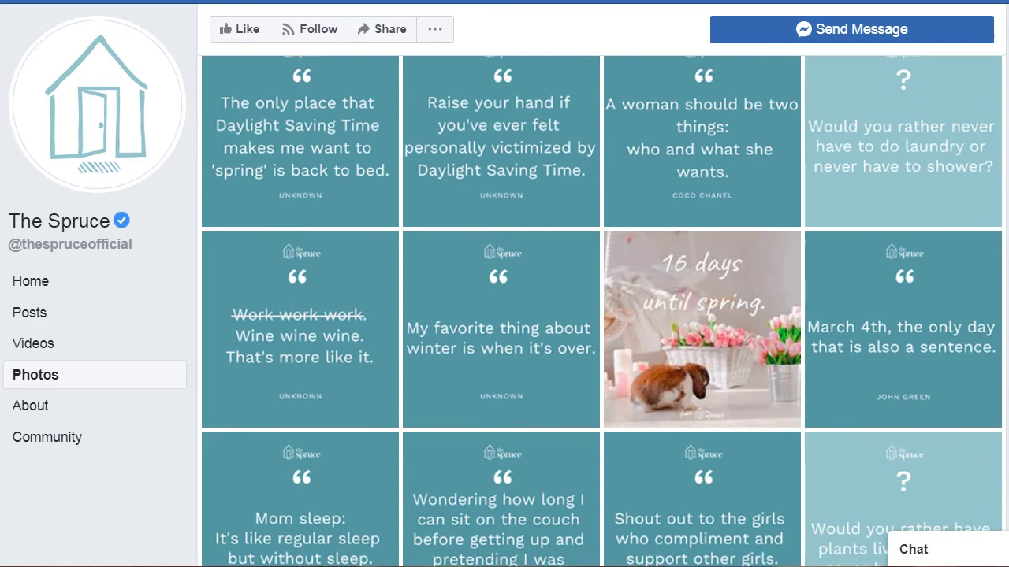
pyautogui.scroll(-2, 602, 312)
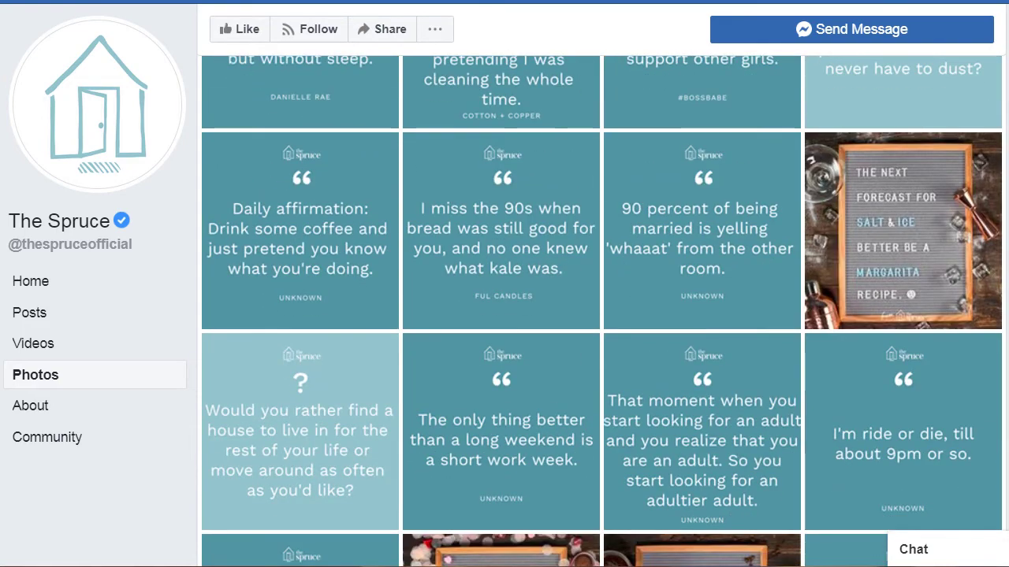
pyautogui.scroll(-2, 602, 311)
pyautogui.scroll(-3, 602, 311)
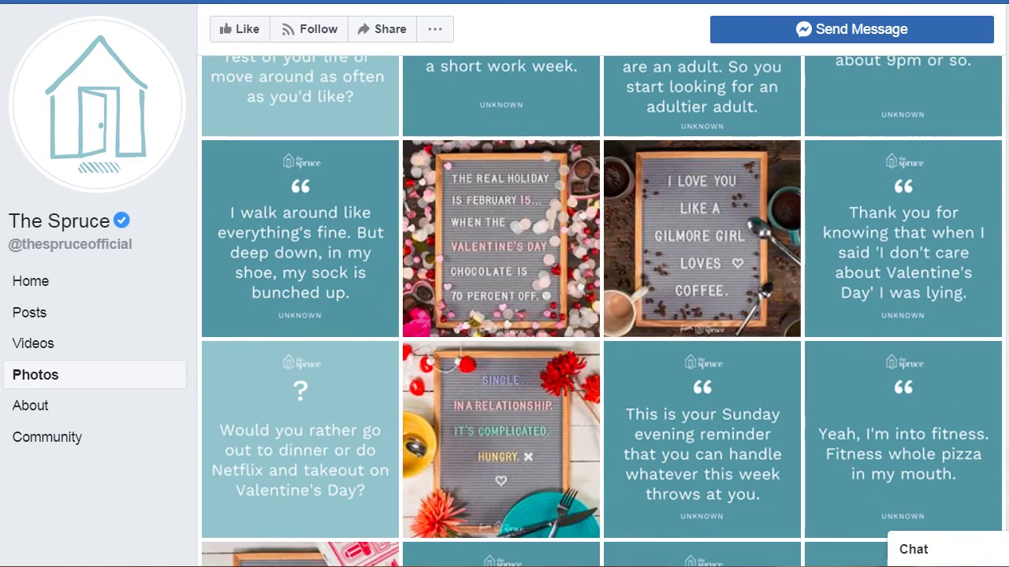
pyautogui.scroll(-6, 602, 311)
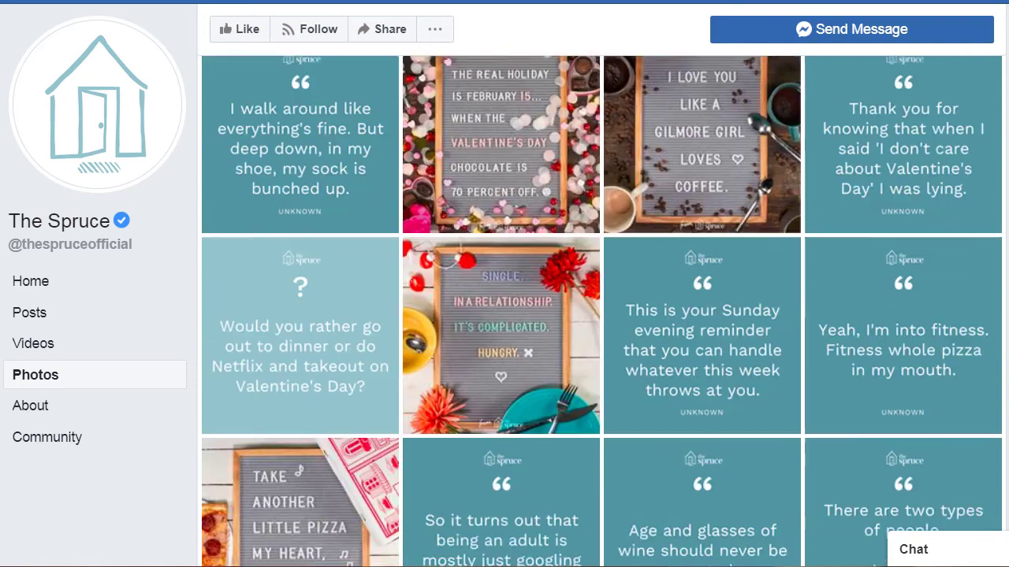
pyautogui.scroll(-5, 602, 311)
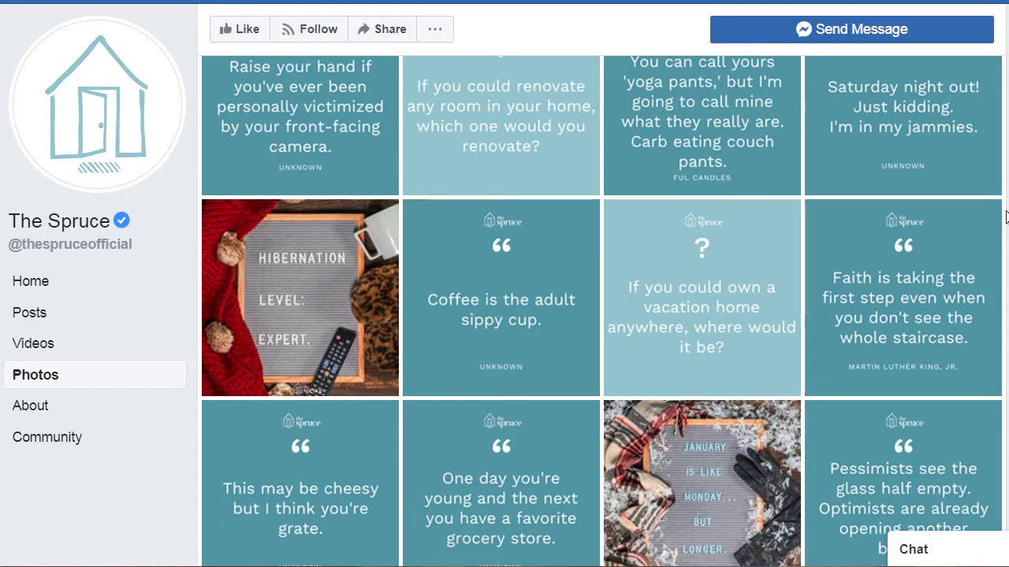
pyautogui.scroll(-10, 1005, 216)
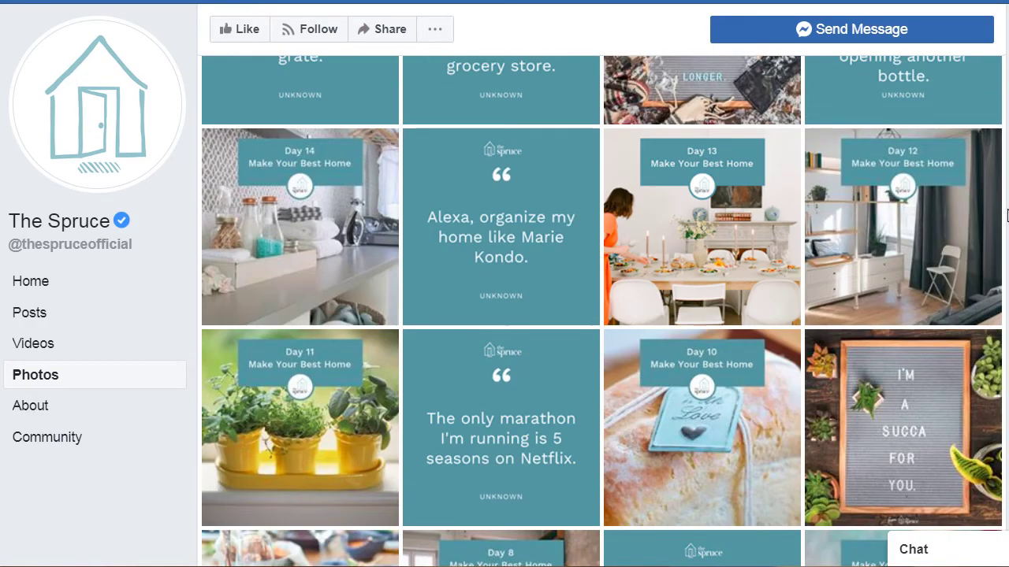
pyautogui.scroll(-12, 1006, 216)
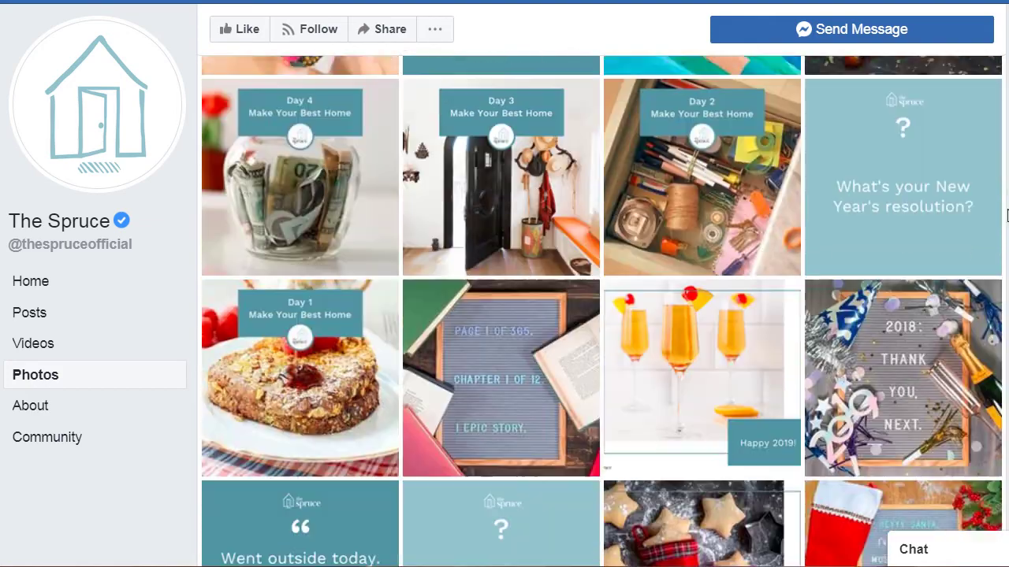
pyautogui.scroll(-2, 1006, 215)
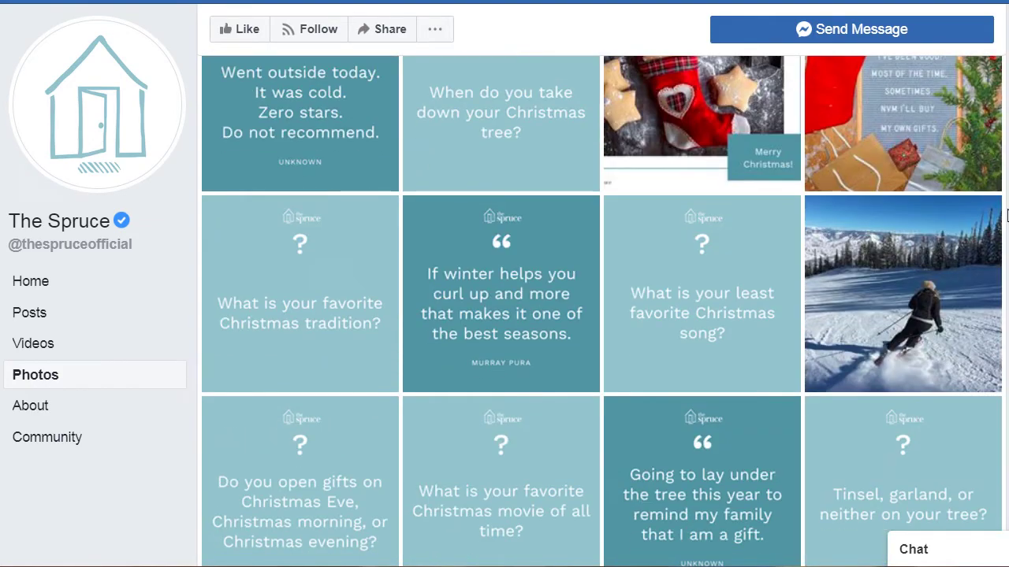
pyautogui.scroll(-2, 1006, 215)
pyautogui.scroll(-2, 1006, 215)
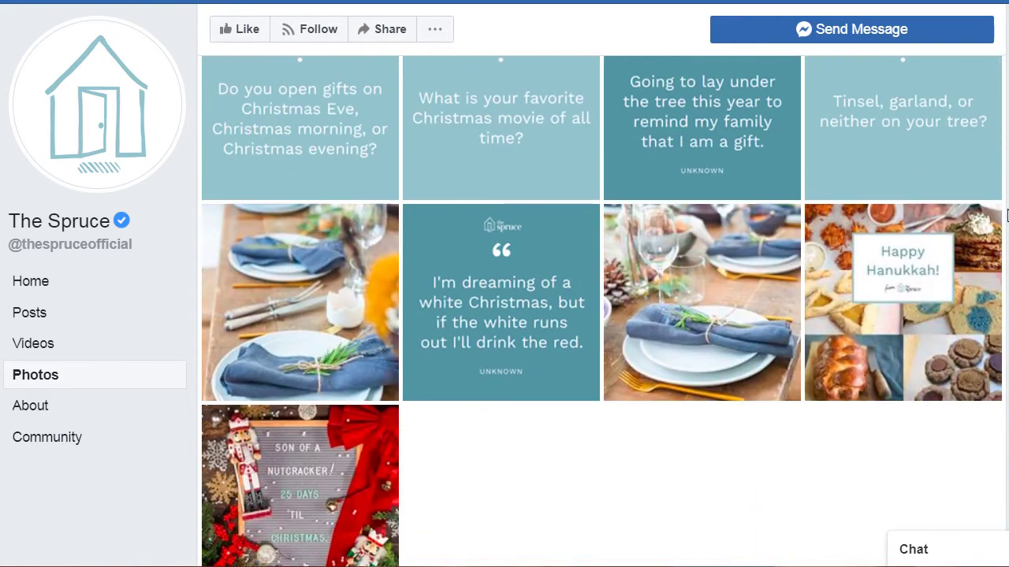
pyautogui.scroll(-1, 1007, 215)
pyautogui.scroll(2, 1007, 215)
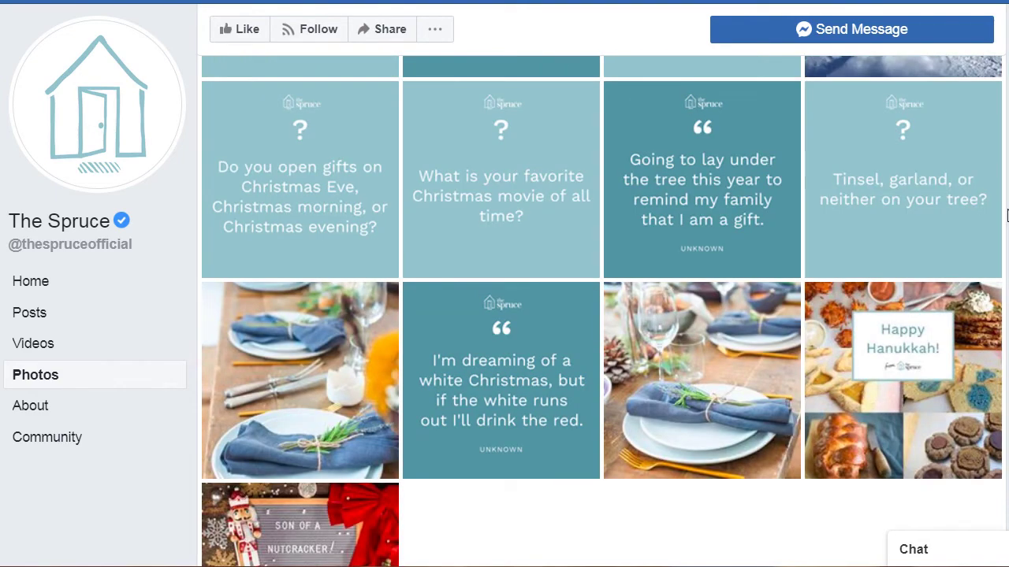
pyautogui.scroll(1, 1007, 215)
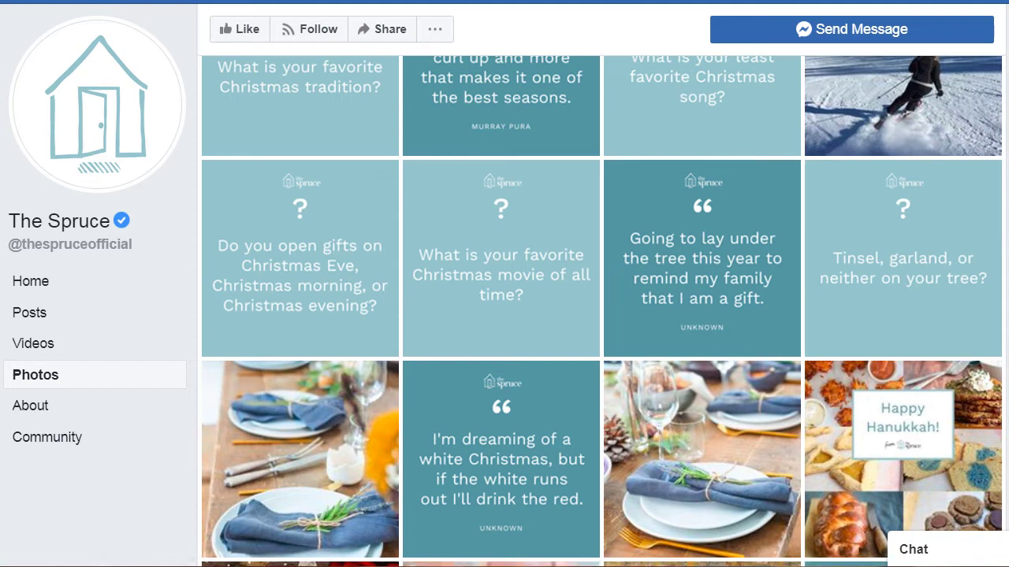
# - Read like and comment counts on several of The Spruce's photo tiles, ending on the Parents page
pyautogui.moveTo(339, 118)
pyautogui.moveTo(525, 130)
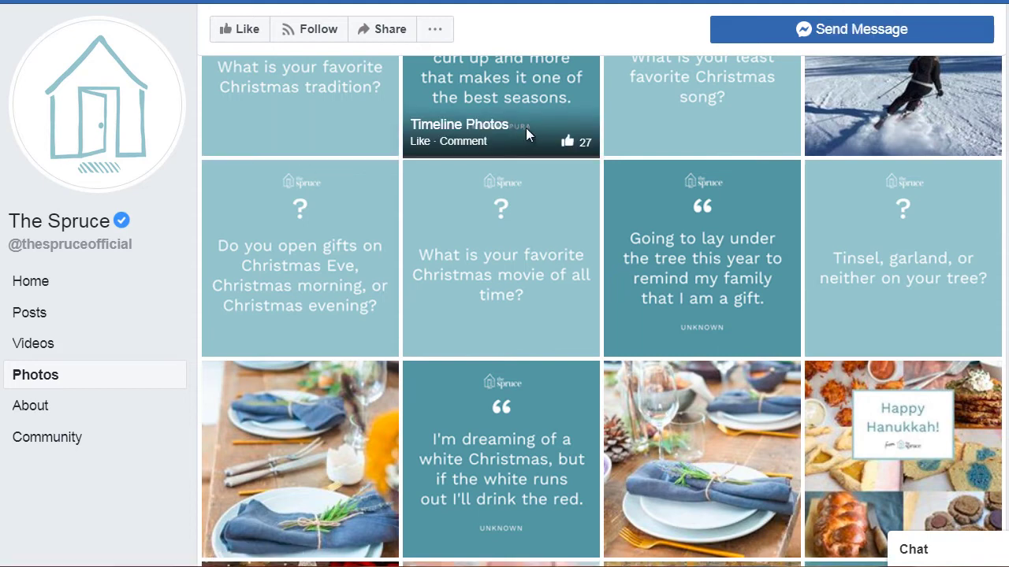
pyautogui.scroll(3, 538, 148)
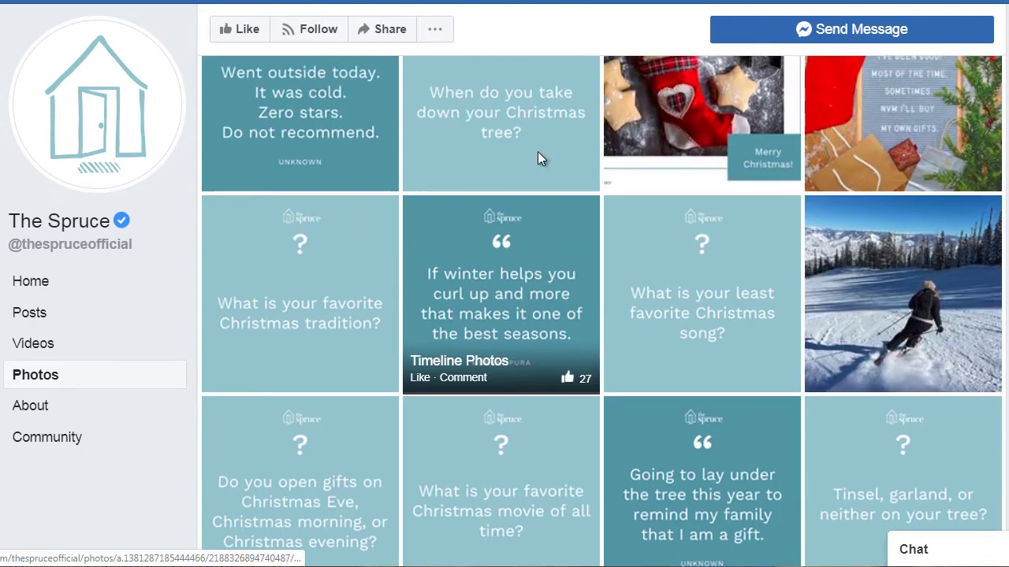
pyautogui.moveTo(849, 144)
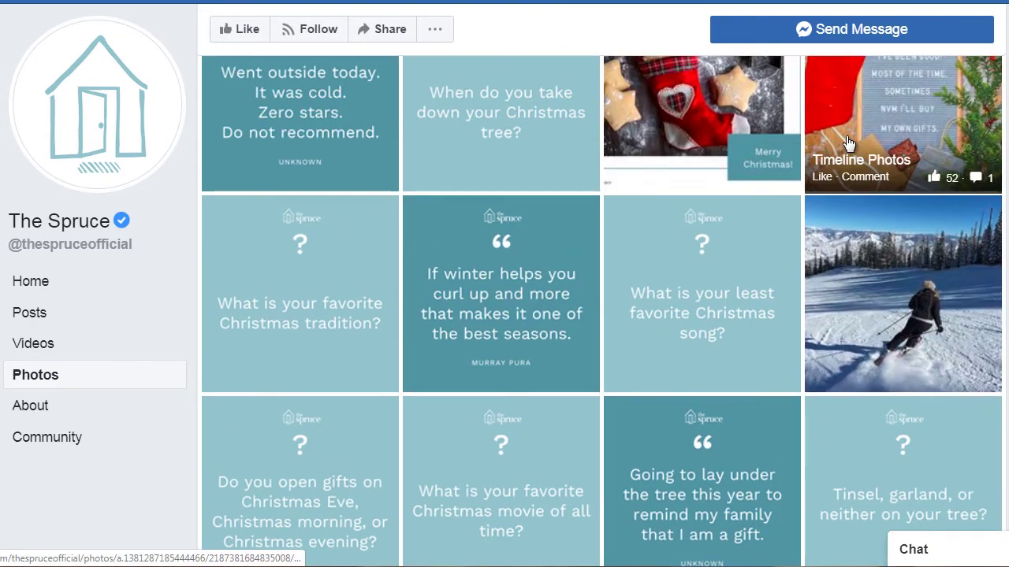
pyautogui.moveTo(891, 272)
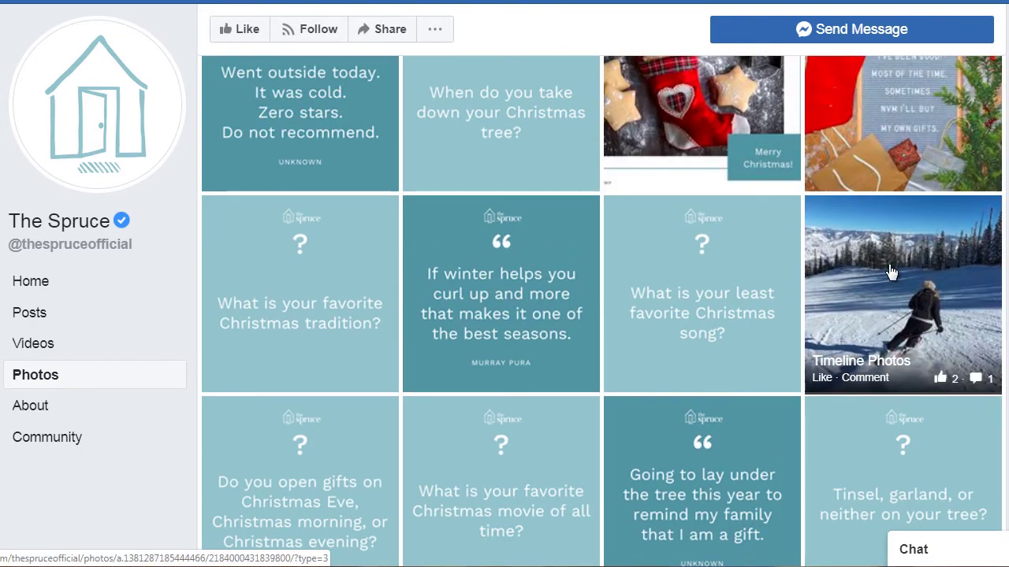
pyautogui.scroll(1, 891, 272)
pyautogui.scroll(3, 540, 280)
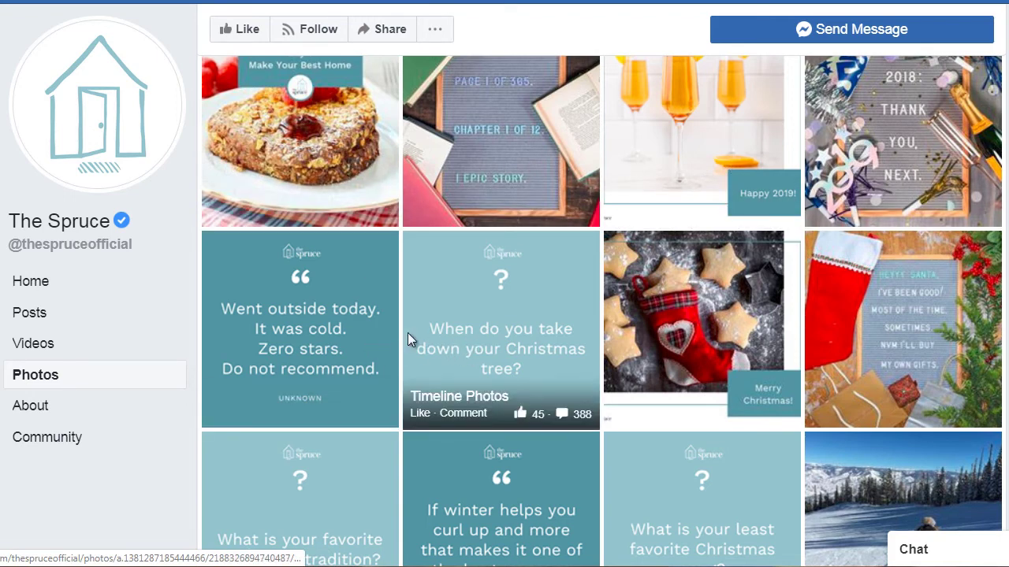
pyautogui.scroll(-3, 329, 313)
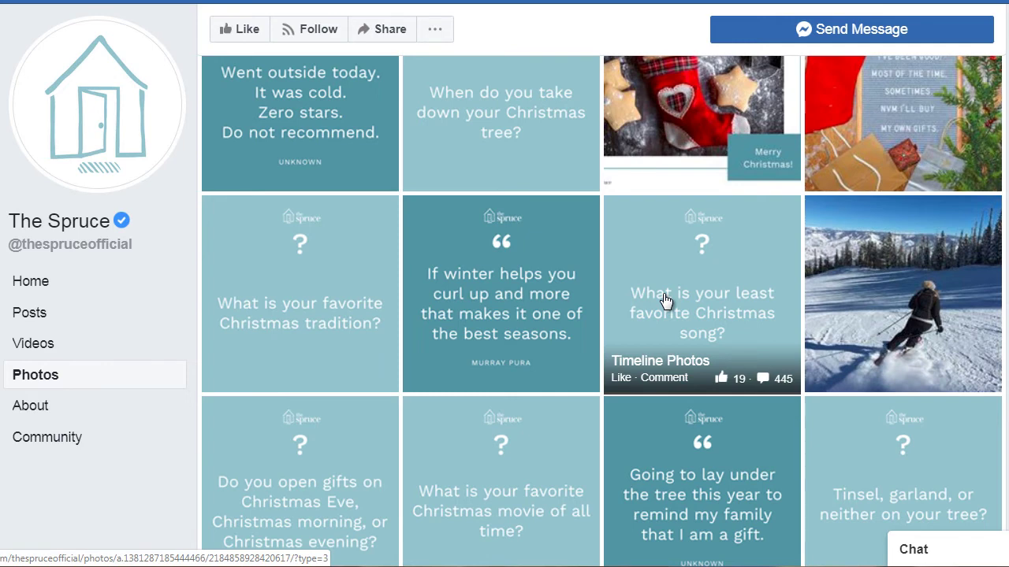
pyautogui.scroll(1, 666, 299)
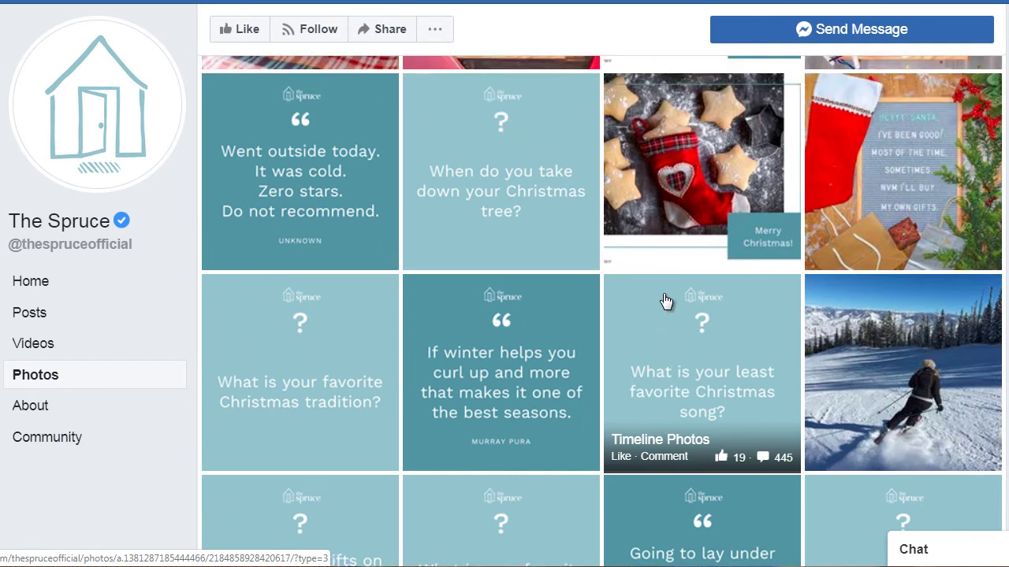
pyautogui.scroll(1, 662, 302)
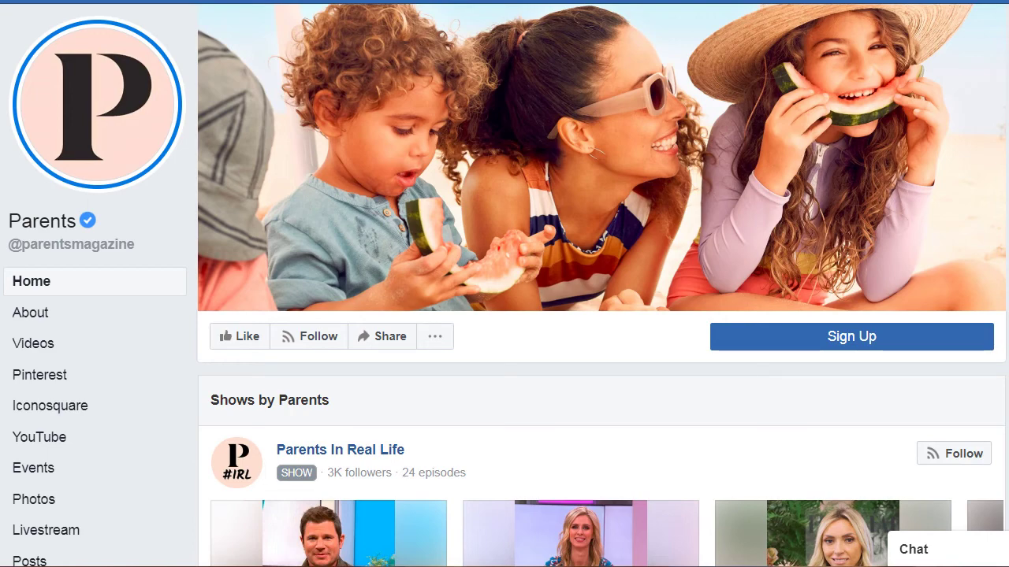
# - Show the Parents page's photo albums, including Timeline Photos (3,883) and Cover Photos (79)
pyautogui.scroll(-3, 2, 250)
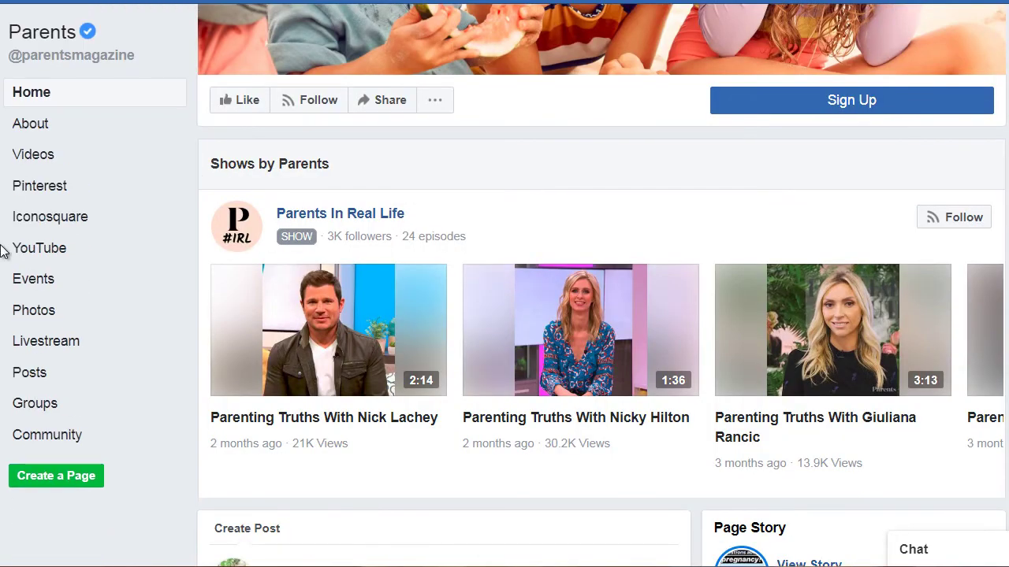
pyautogui.click(49, 318)
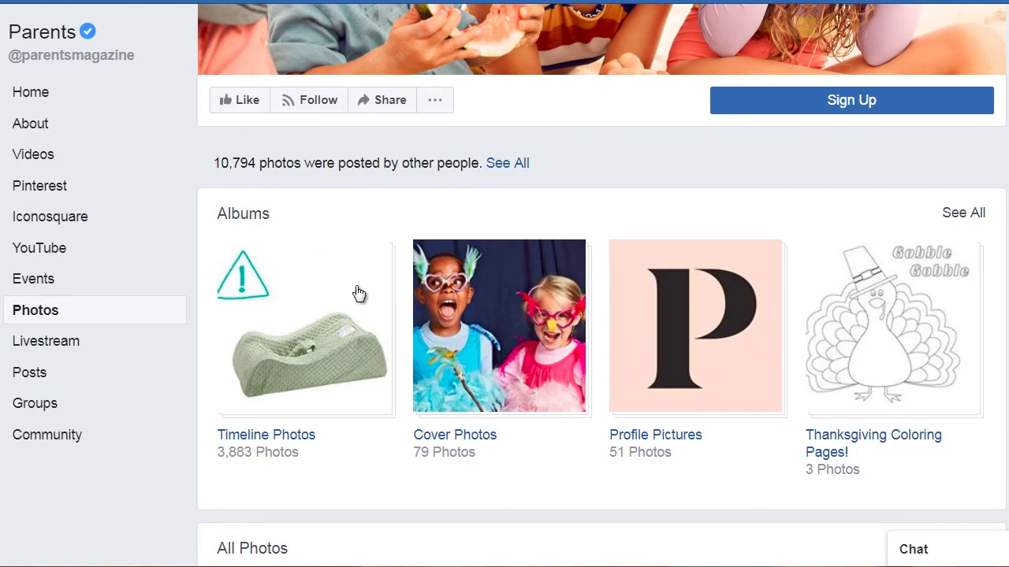
pyautogui.scroll(-3, 497, 310)
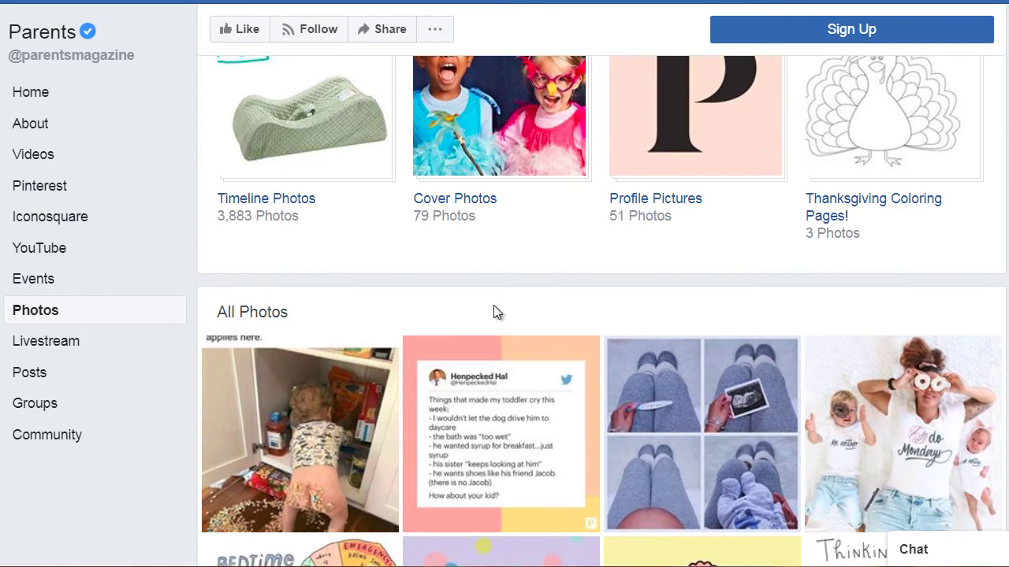
pyautogui.scroll(-1, 496, 310)
pyautogui.scroll(-3, 497, 309)
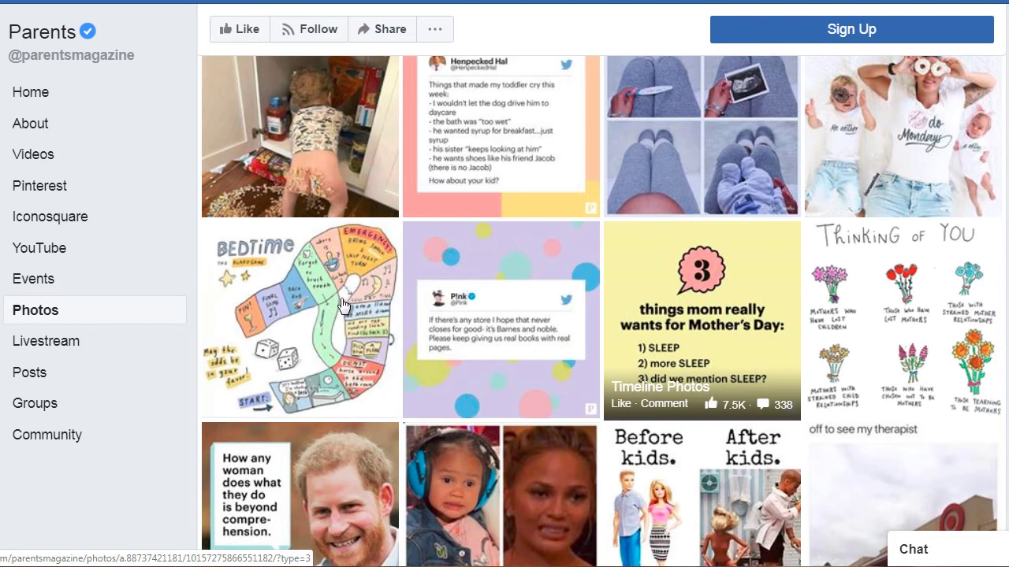
pyautogui.scroll(-2, 798, 296)
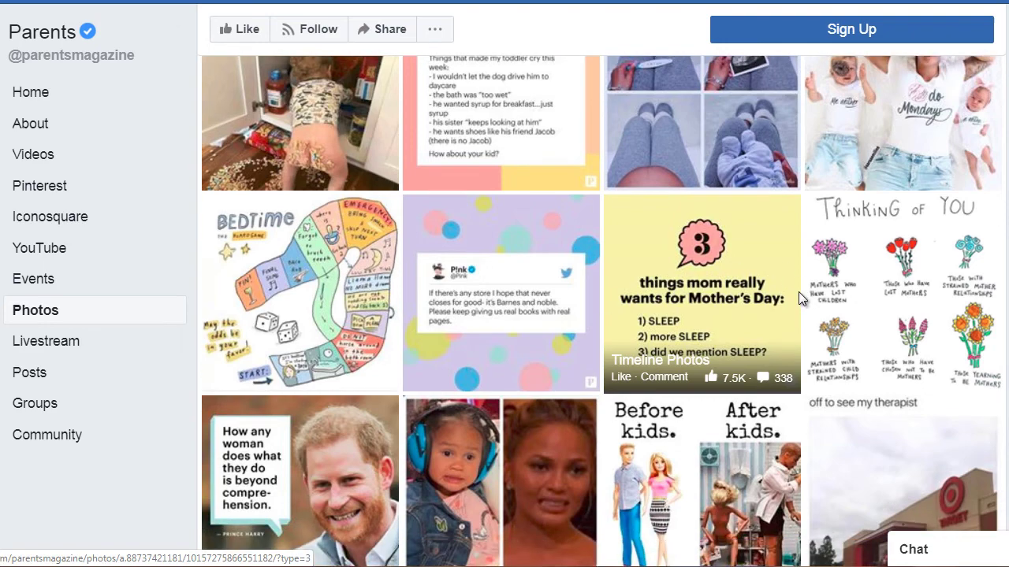
pyautogui.scroll(-2, 717, 335)
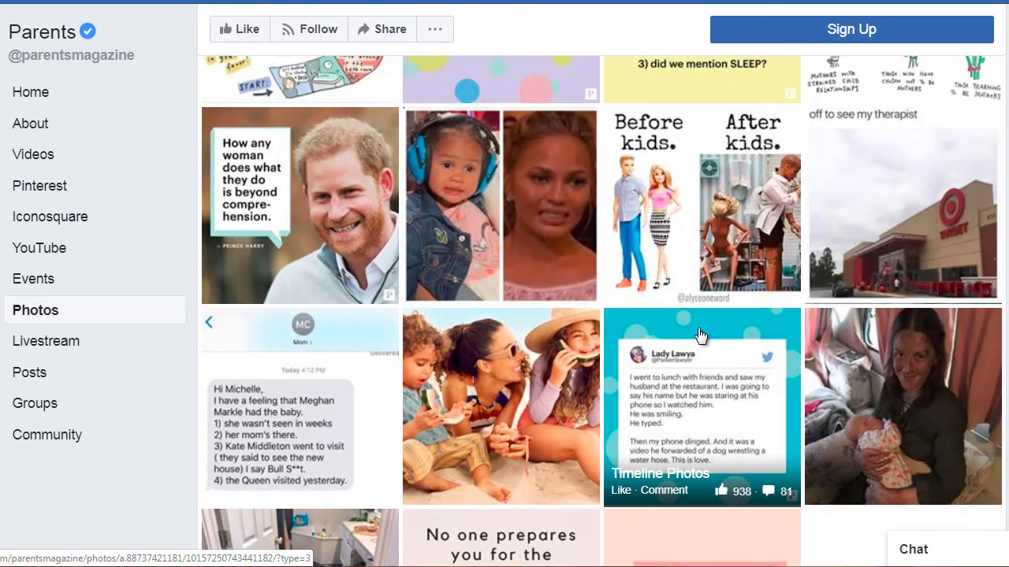
pyautogui.scroll(-1, 699, 334)
pyautogui.scroll(-3, 698, 333)
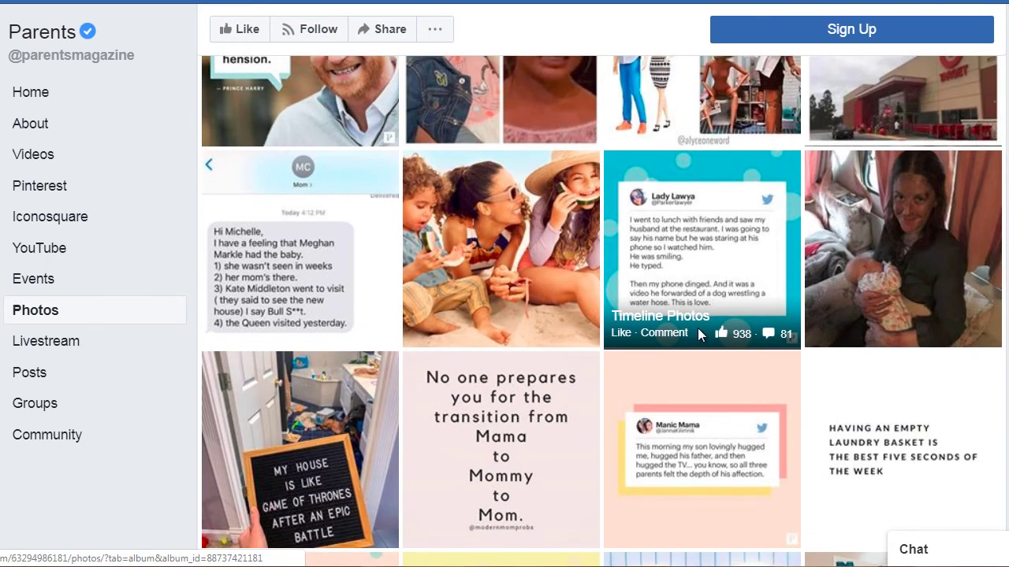
pyautogui.moveTo(699, 330)
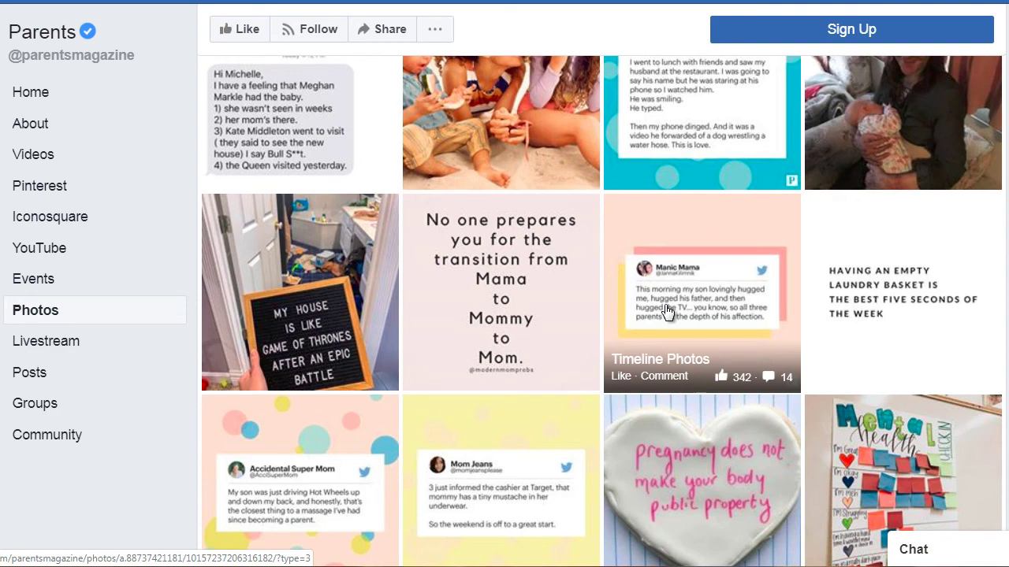
pyautogui.scroll(-5, 665, 307)
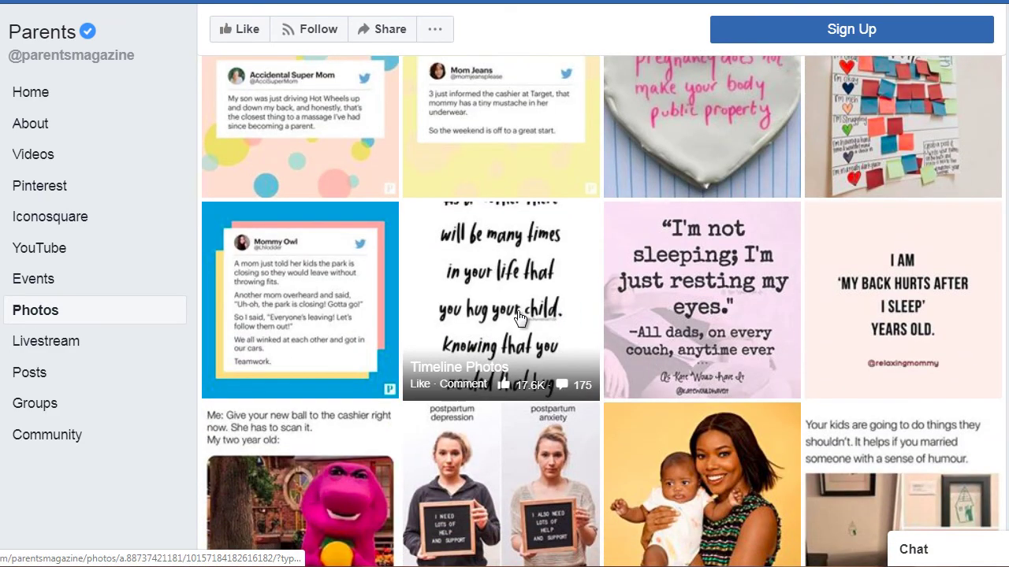
pyautogui.scroll(2, 519, 318)
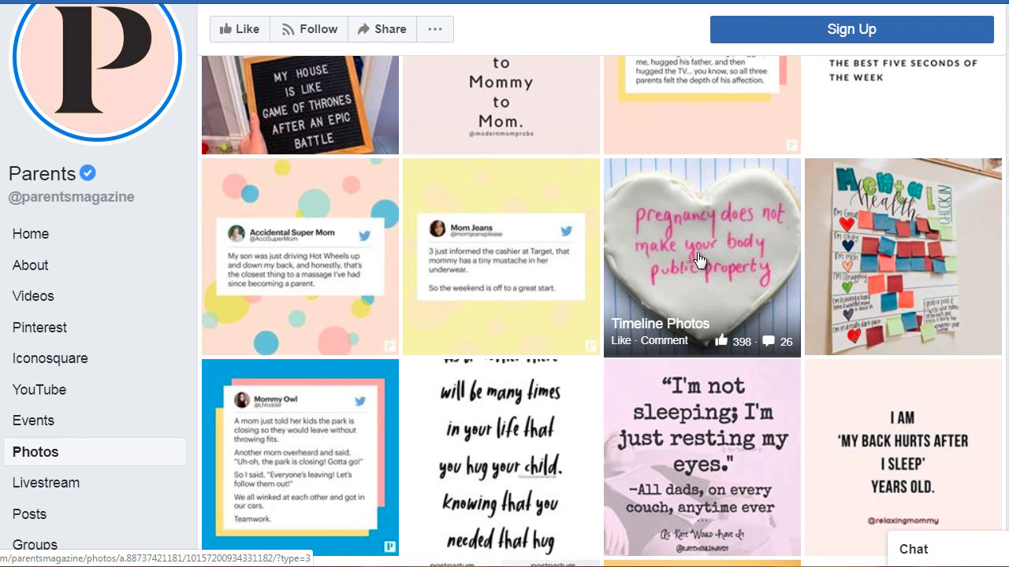
pyautogui.scroll(-3, 694, 253)
pyautogui.scroll(-5, 695, 253)
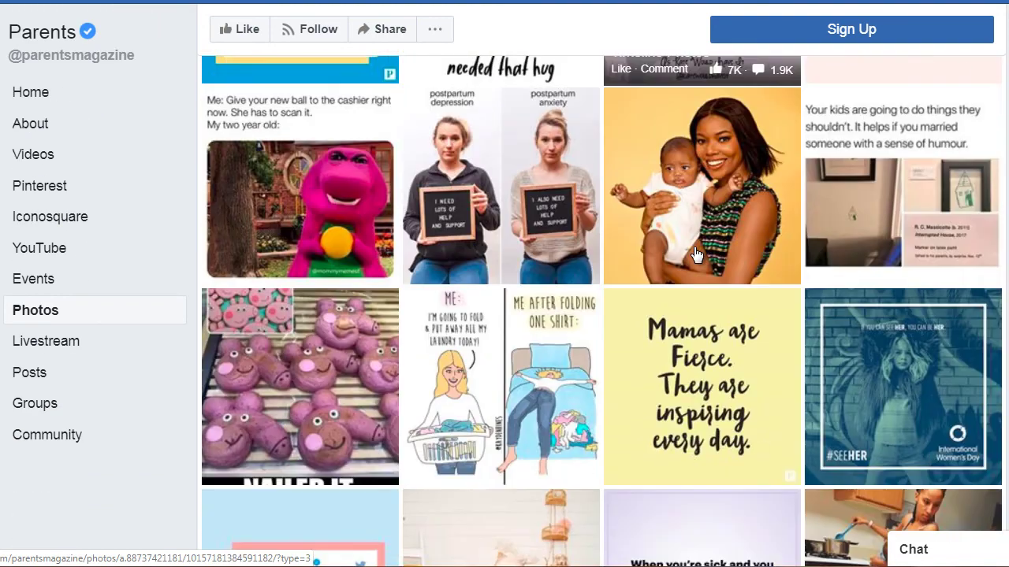